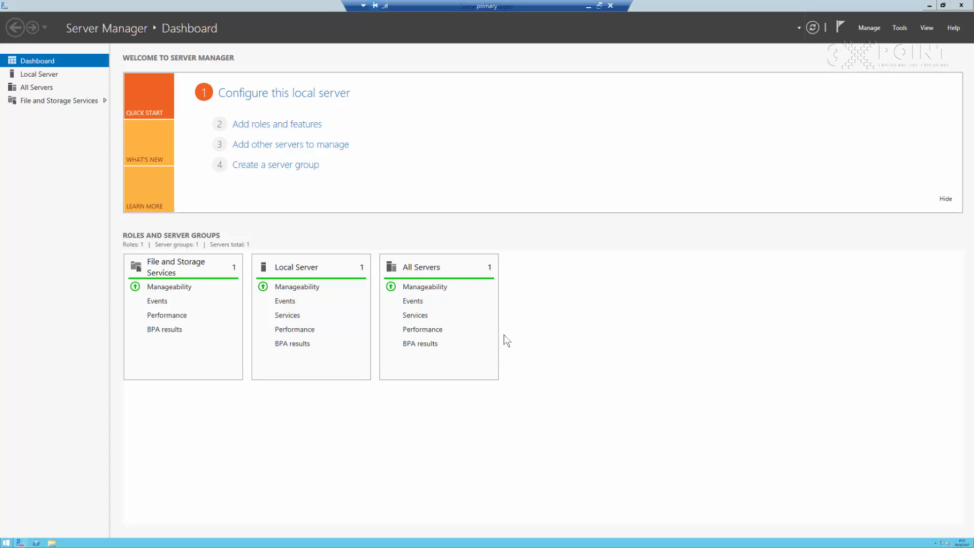
# Step: Open Failover Cluster Manager and start the Validate a Configuration Wizard, continuing past its introduction
pyautogui.click(898, 27)
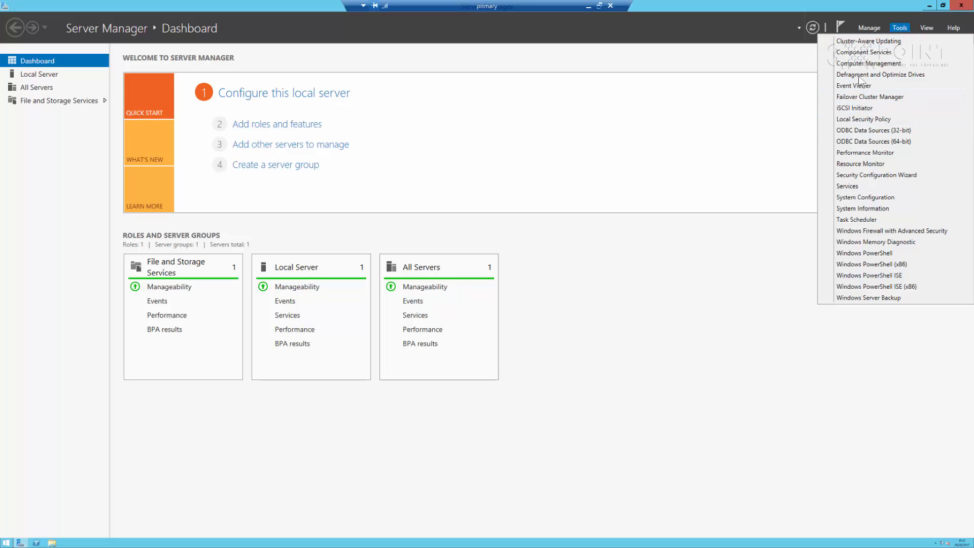
pyautogui.click(870, 99)
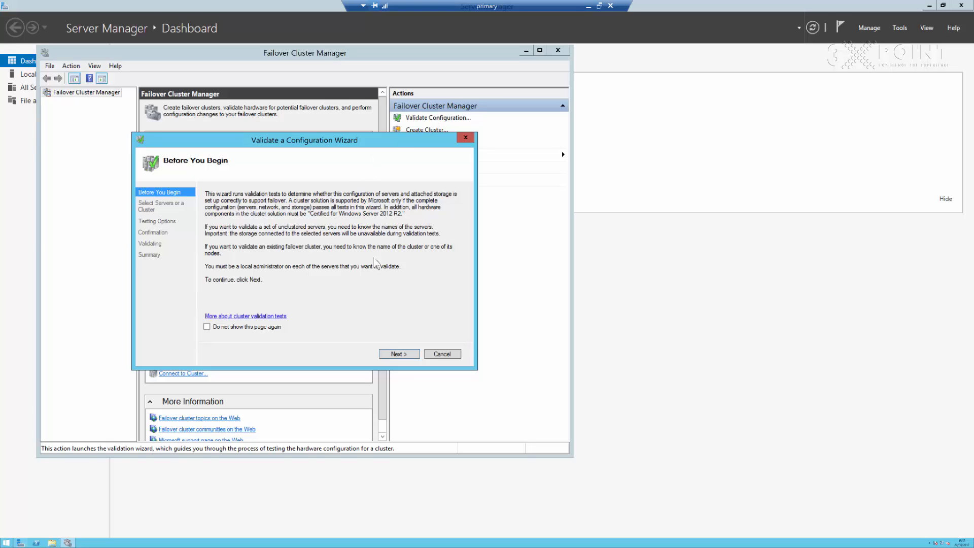
pyautogui.click(396, 355)
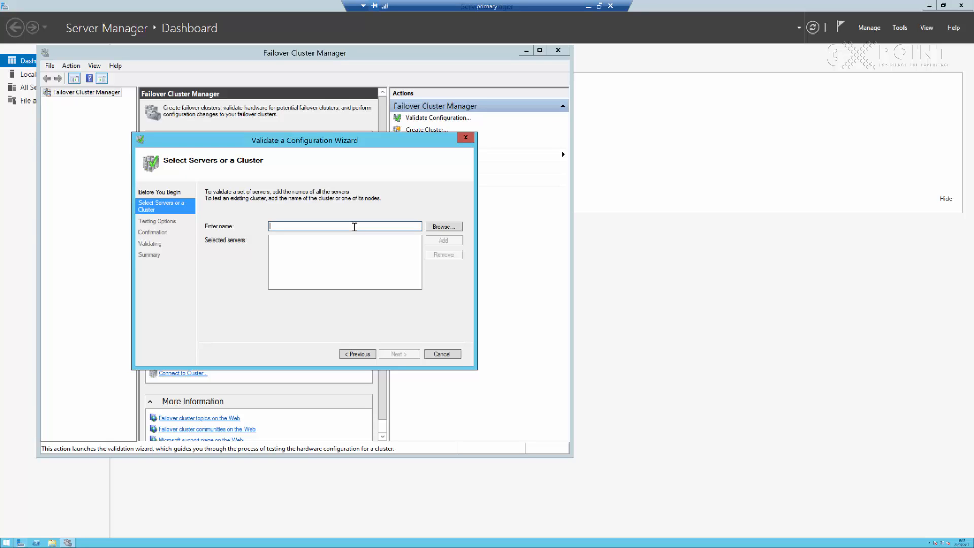
# Step: Add the servers primary and secondary to the list of servers to validate and continue to the testing options
pyautogui.write('primary')
pyautogui.click(453, 241)
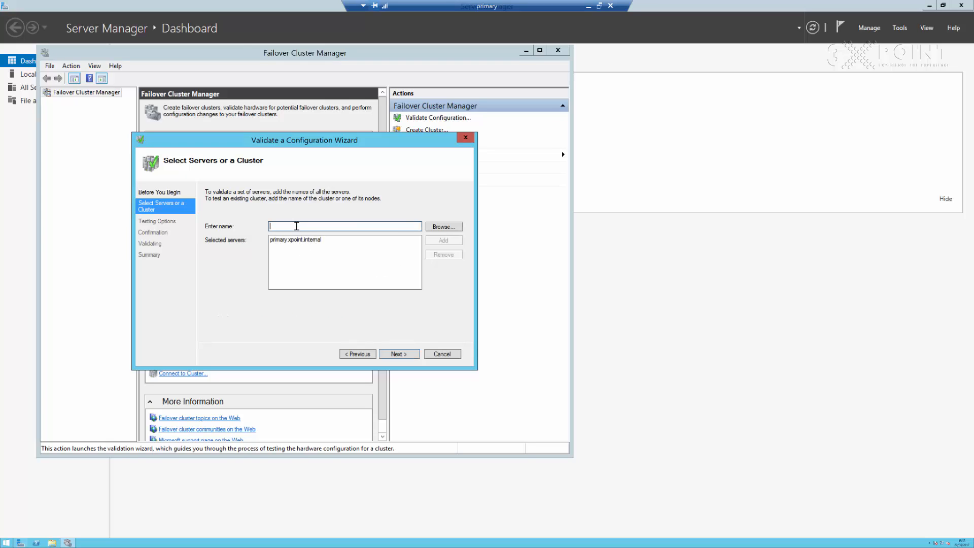
pyautogui.write('second')
pyautogui.press('BackSpace')
pyautogui.write('dary')
pyautogui.click(443, 240)
pyautogui.click(406, 355)
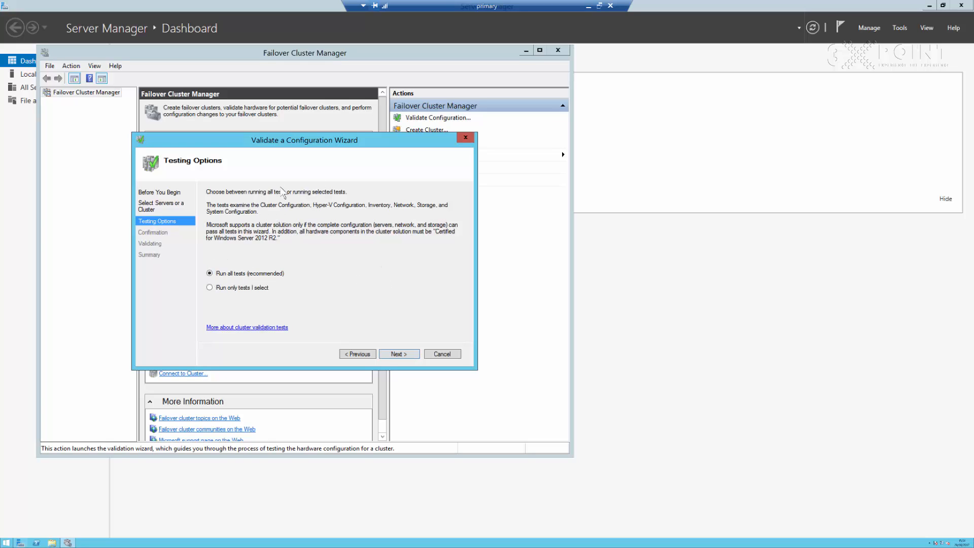
# Step: Run all recommended validation tests on both servers after reviewing the list of selected tests
pyautogui.click(398, 354)
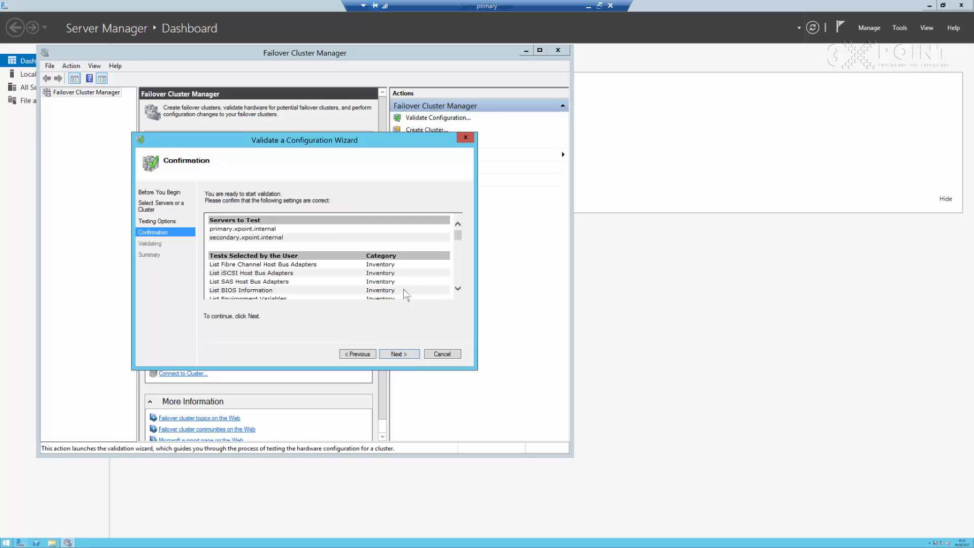
pyautogui.moveTo(459, 243)
pyautogui.mouseDown()
pyautogui.moveTo(452, 290)
pyautogui.moveTo(456, 224)
pyautogui.mouseUp()
pyautogui.click(457, 290)
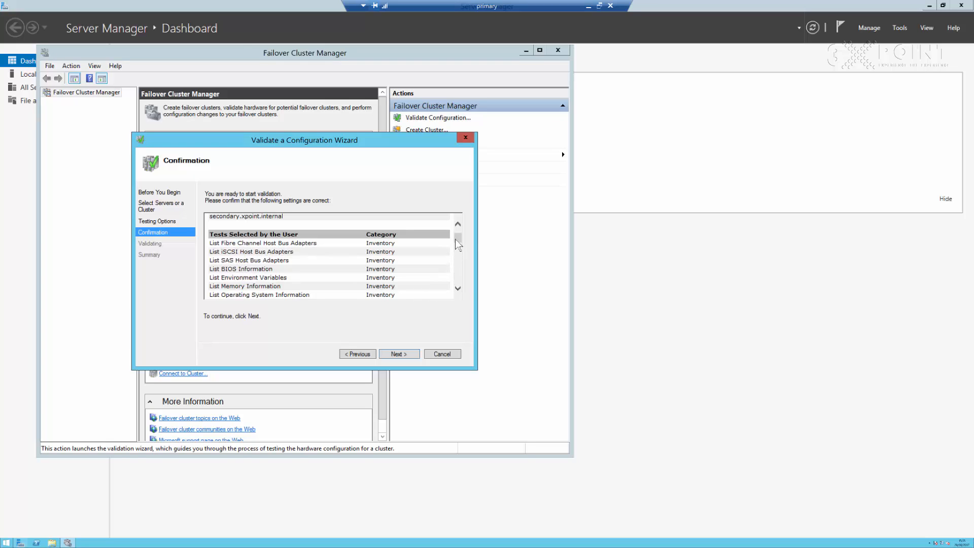
pyautogui.click(390, 355)
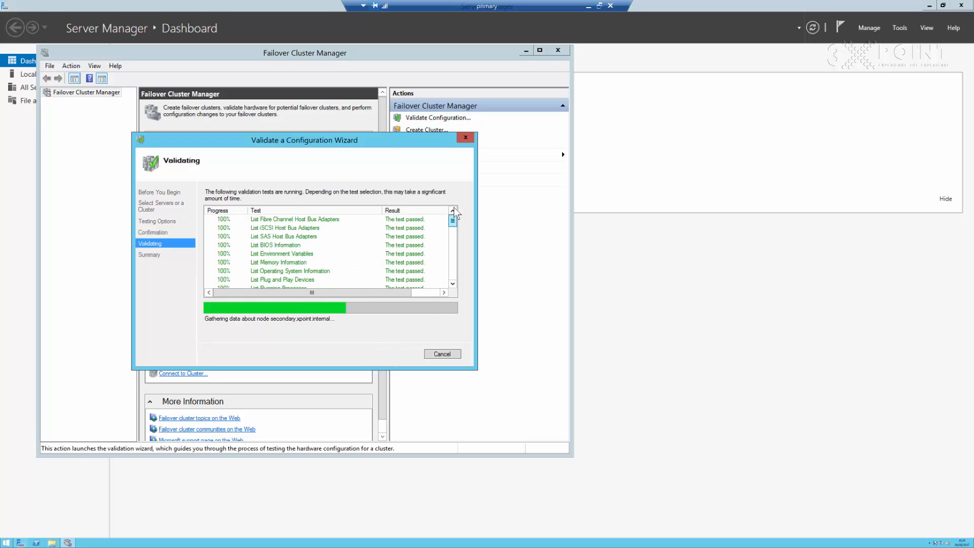
pyautogui.moveTo(451, 224)
pyautogui.mouseDown()
pyautogui.moveTo(452, 275)
pyautogui.moveTo(457, 224)
pyautogui.mouseUp()
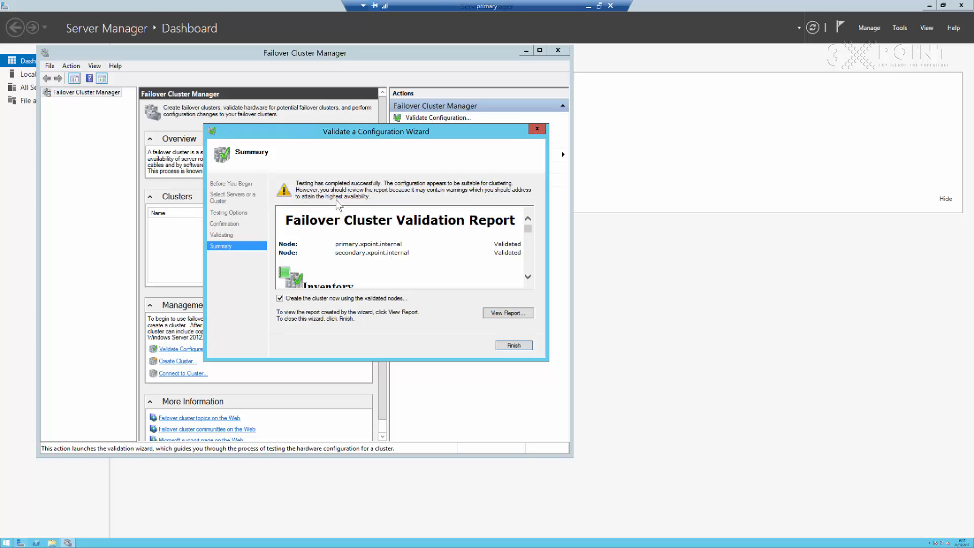
# Step: Open the full Failover Cluster Validation Report, dismiss the browser setup prompt, and look through the report's sections
pyautogui.click(505, 314)
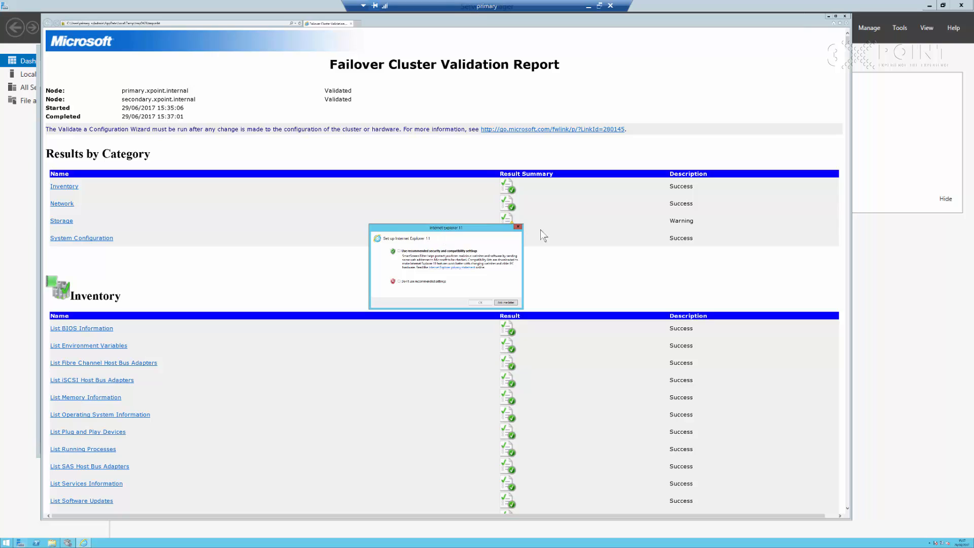
pyautogui.click(517, 226)
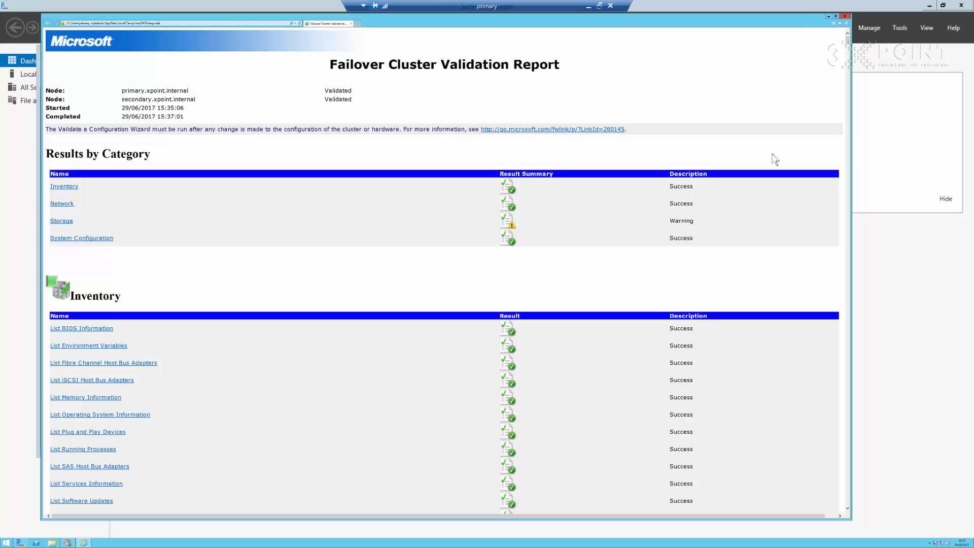
pyautogui.moveTo(850, 46); pyautogui.dragTo(829, 443)
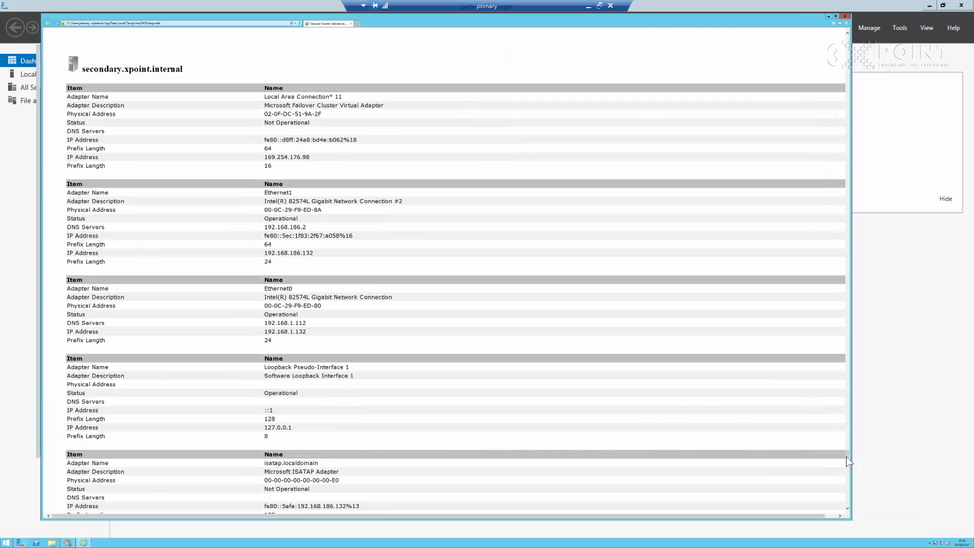
pyautogui.moveTo(847, 455); pyautogui.dragTo(865, 45)
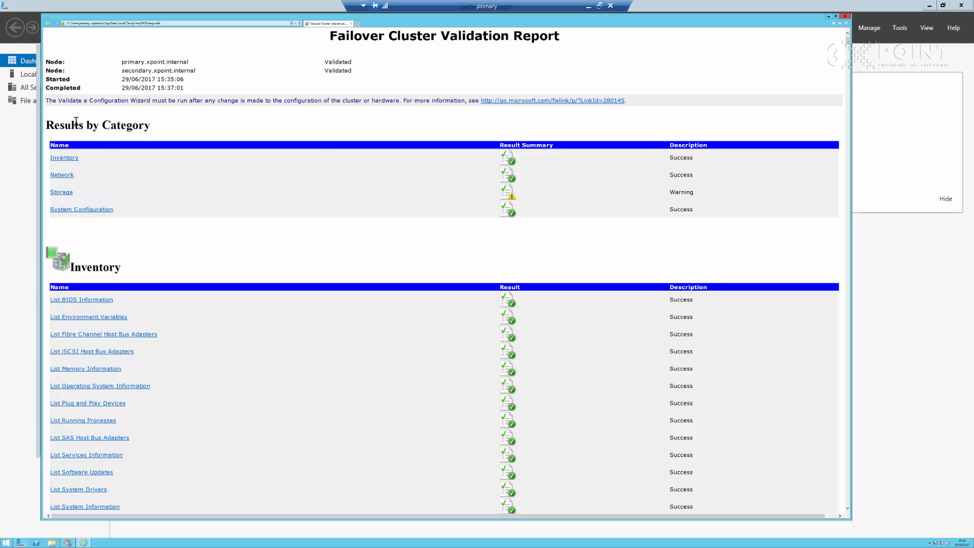
# Step: Examine the report's Storage results and the details of List Disks To Be Validated, then return to the validation wizard
pyautogui.click(59, 193)
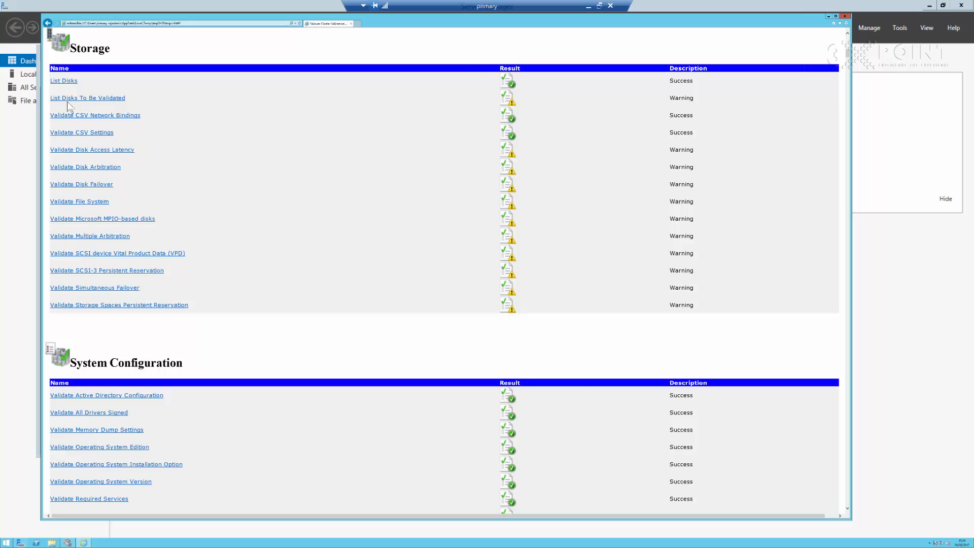
pyautogui.click(116, 105)
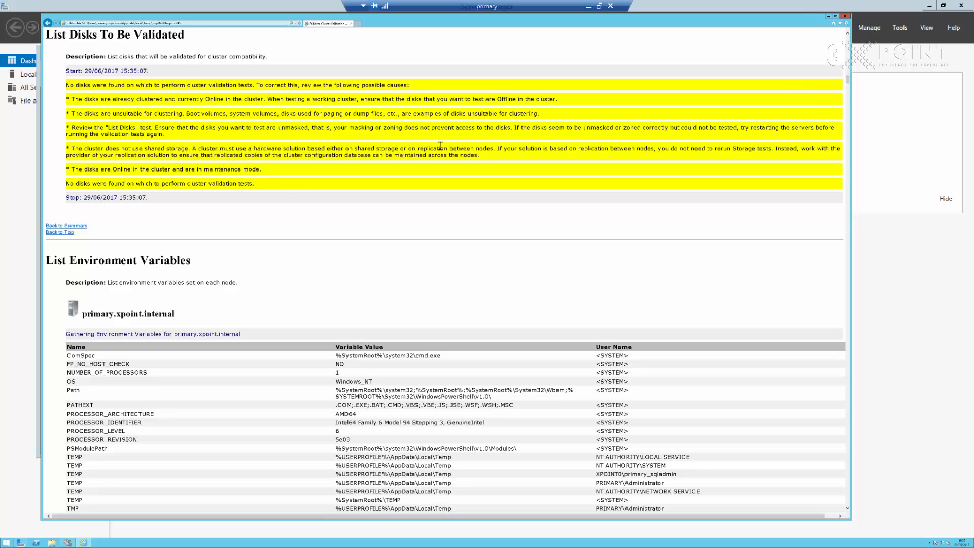
pyautogui.moveTo(847, 78); pyautogui.dragTo(845, 37)
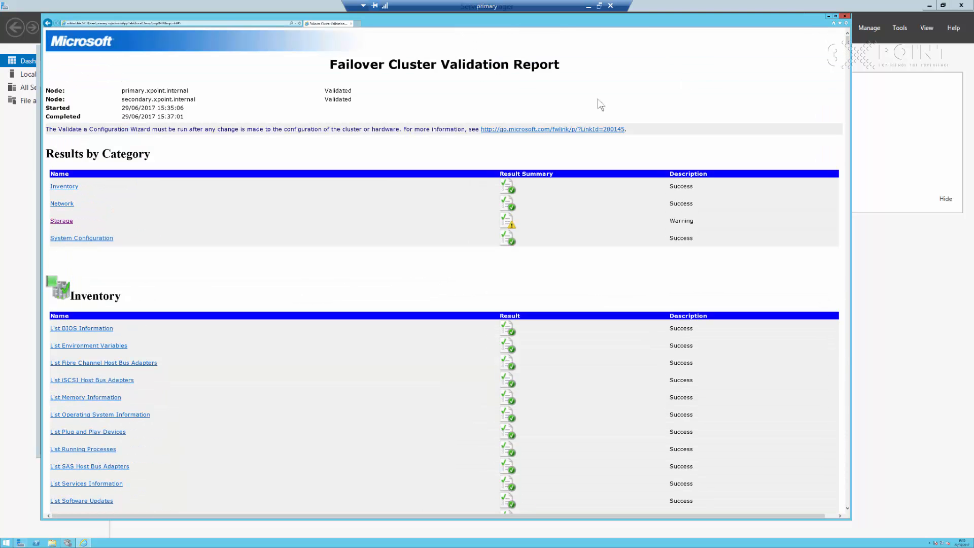
pyautogui.click(62, 221)
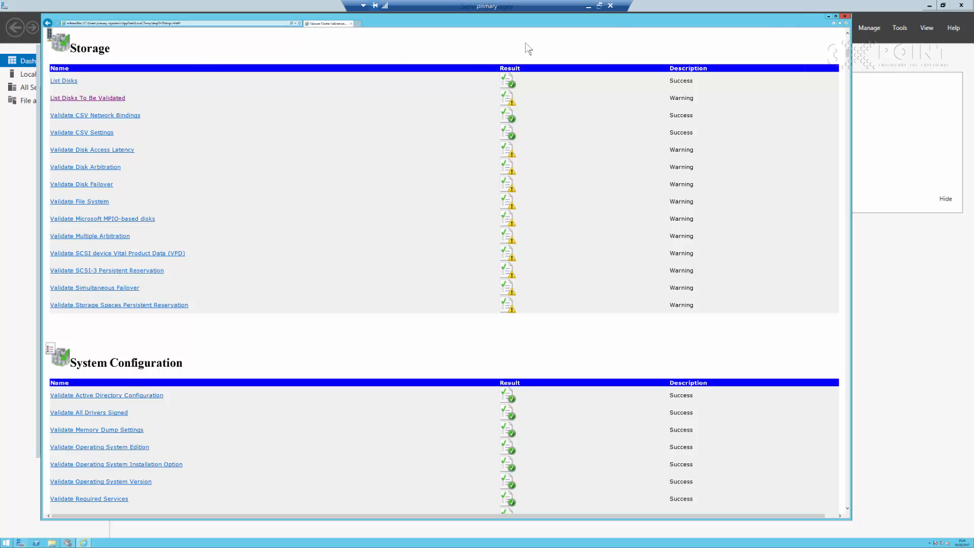
pyautogui.click(828, 16)
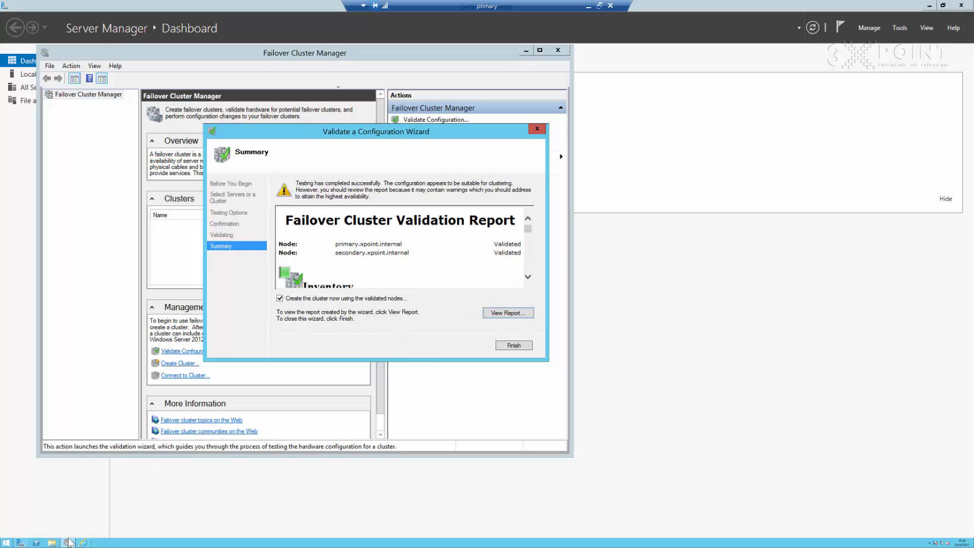
pyautogui.click(84, 542)
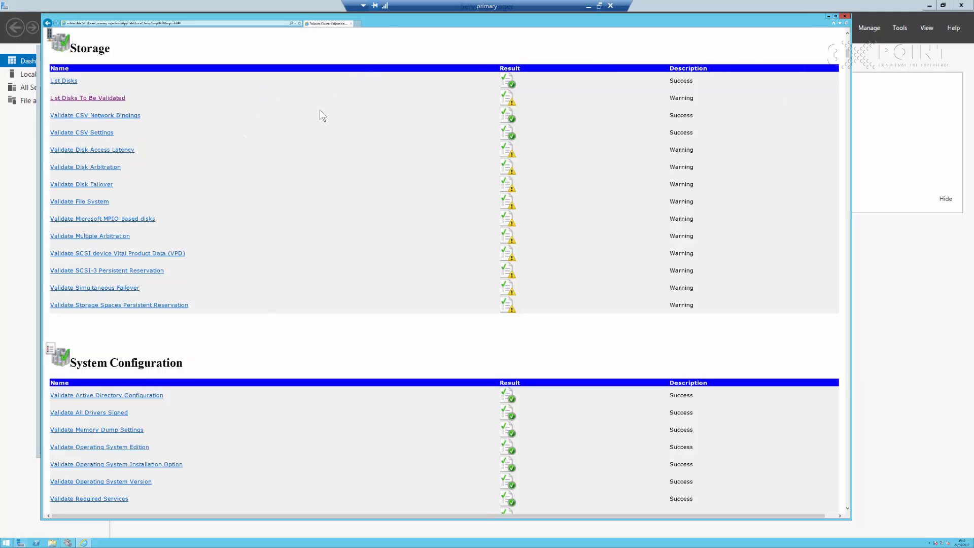
pyautogui.hotkey('ctrl', 'a')
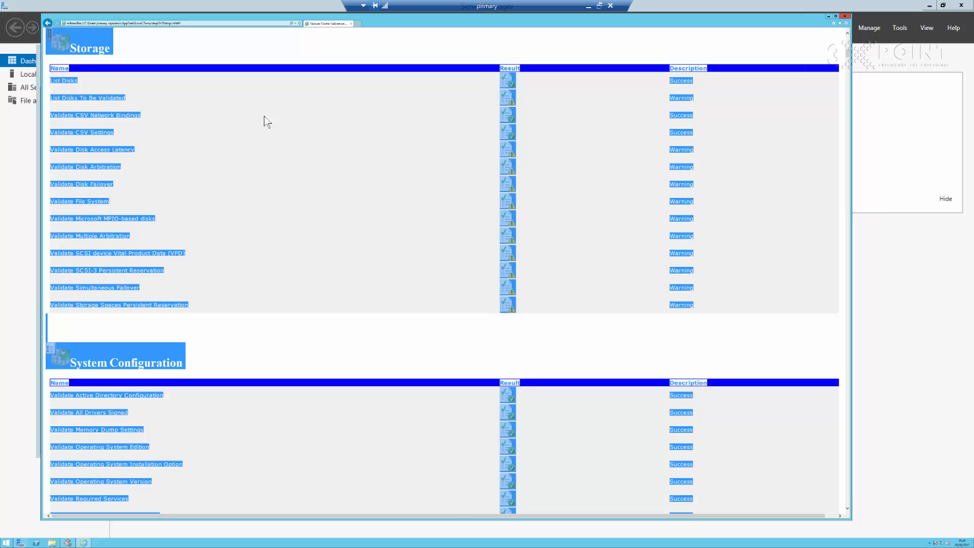
pyautogui.click(122, 378)
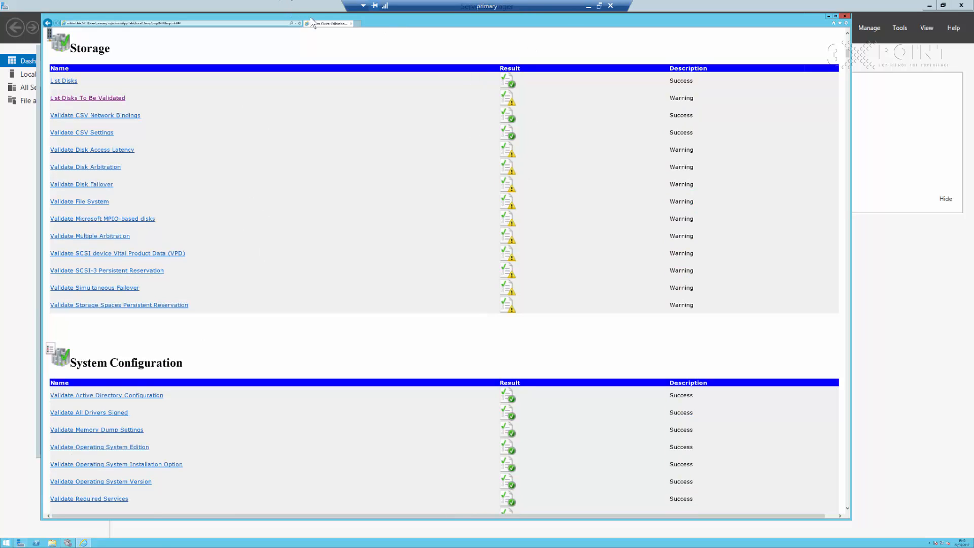
pyautogui.click(828, 17)
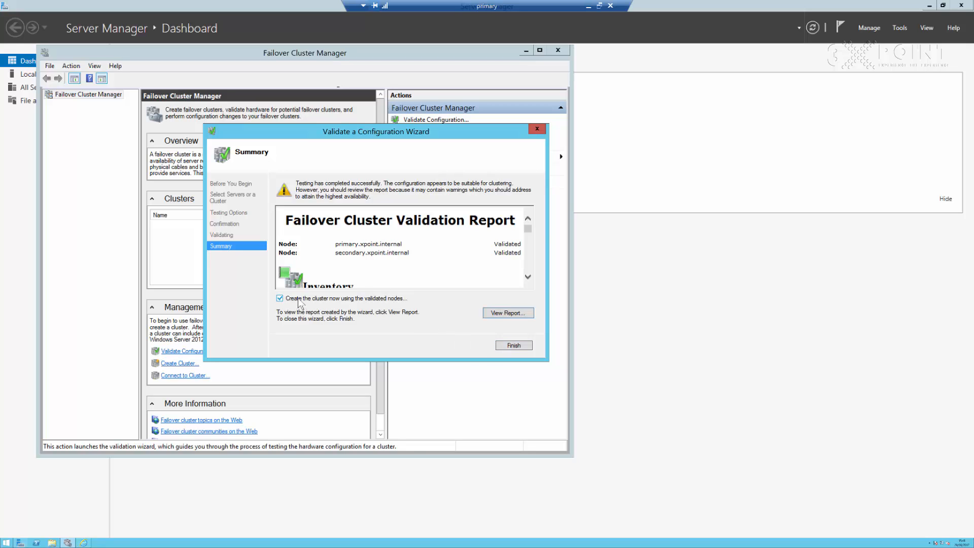
# Step: Finish validation with cluster creation from the validated nodes enabled, and name the new cluster 3xBank_Cluster
pyautogui.click(513, 345)
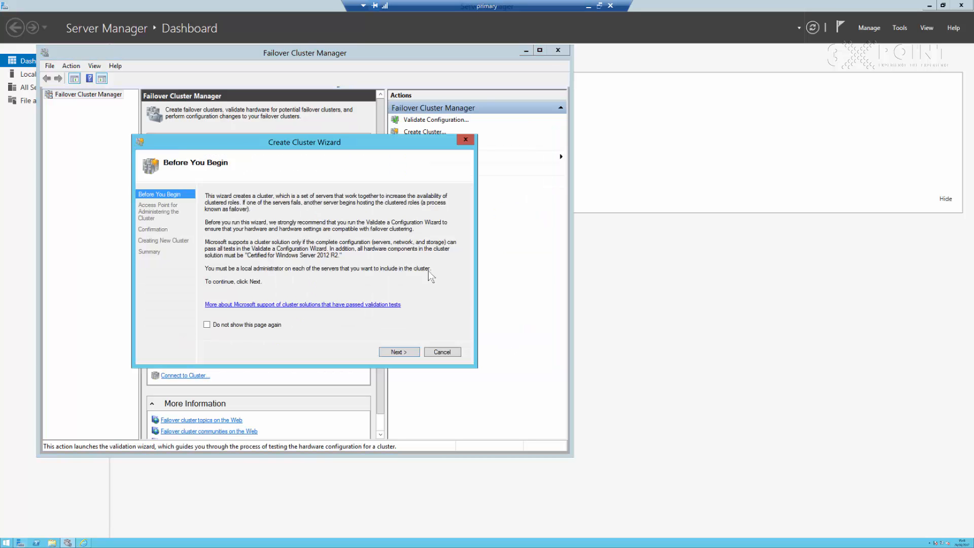
pyautogui.click(398, 351)
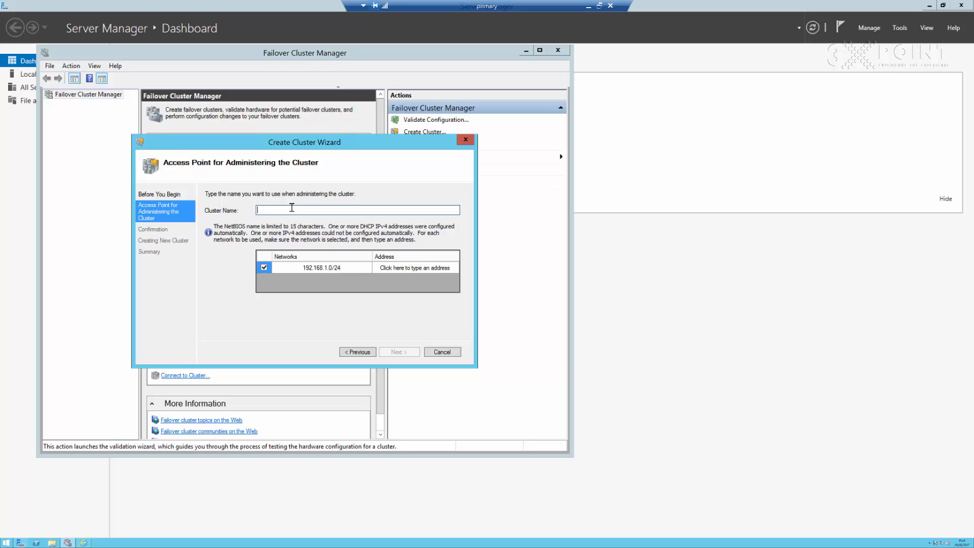
pyautogui.write('3xBank_Cluster')
# Step: Set the cluster's address on the 192.168.1.0/24 network to 192.168.1.40
pyautogui.click(399, 270)
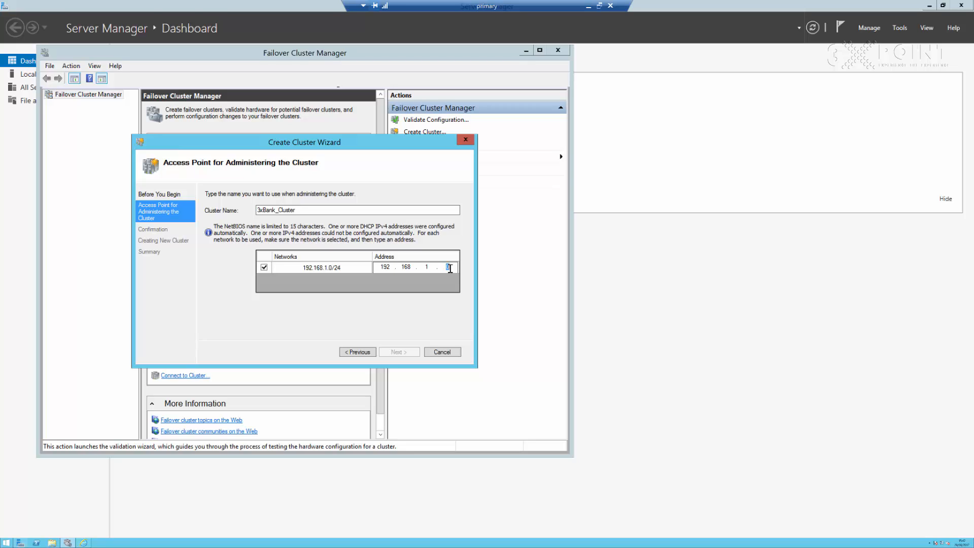
pyautogui.write('170')
pyautogui.press('BackSpace')
pyautogui.press('BackSpace')
pyautogui.press('BackSpace')
pyautogui.write('40')
# Step: Create the cluster with the option to add all eligible storage turned off
pyautogui.click(405, 353)
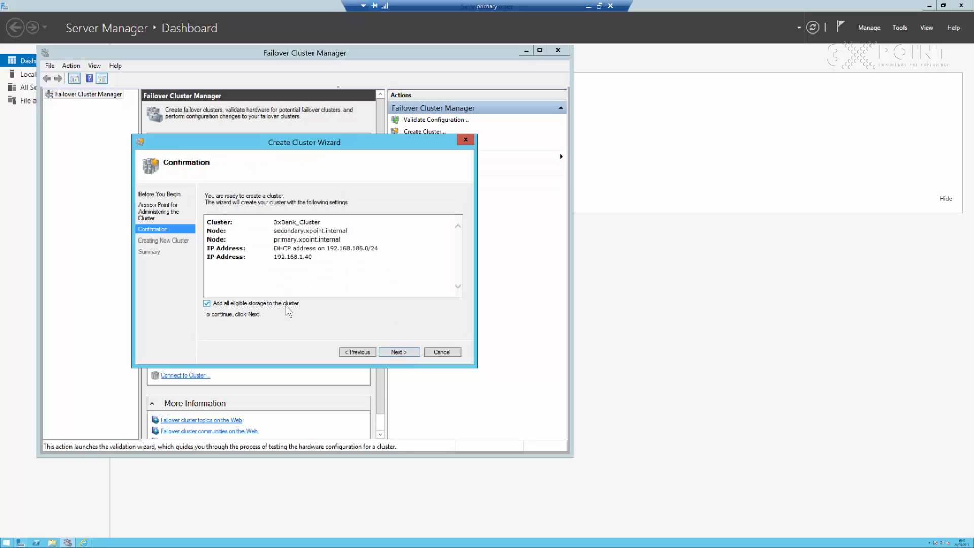
pyautogui.click(207, 304)
pyautogui.click(397, 353)
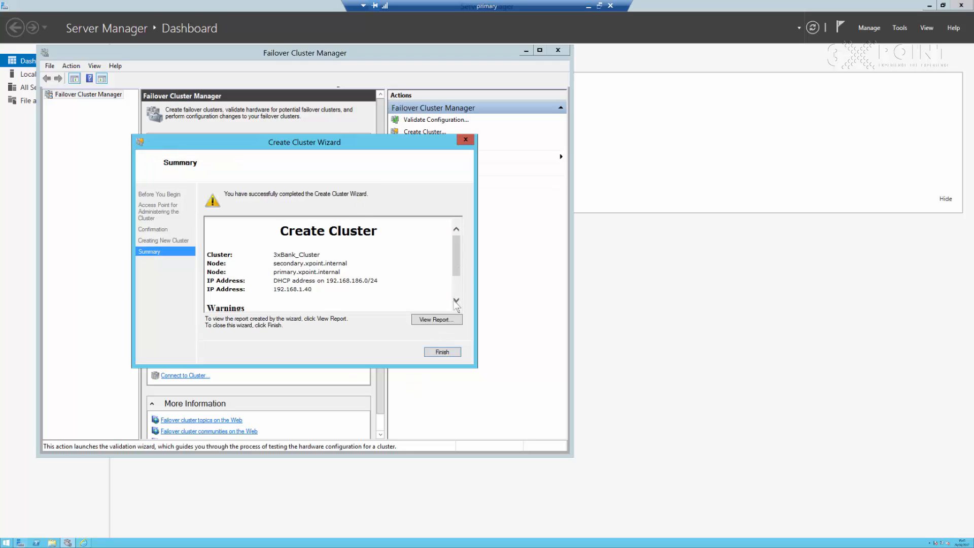
# Step: Review the full Create Cluster report from beginning to end, then return to the wizard and finish it
pyautogui.click(431, 320)
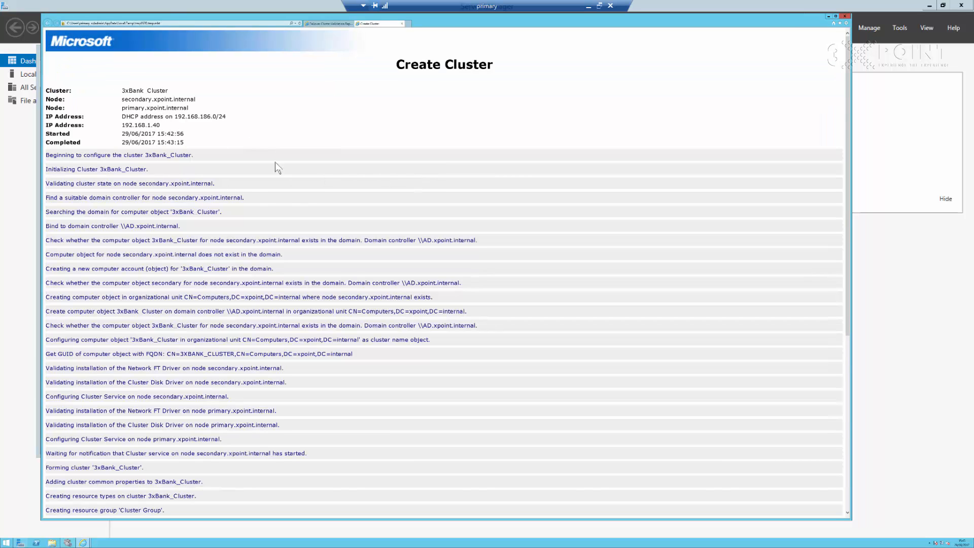
pyautogui.scroll(-3, 276, 168)
pyautogui.scroll(-3, 278, 177)
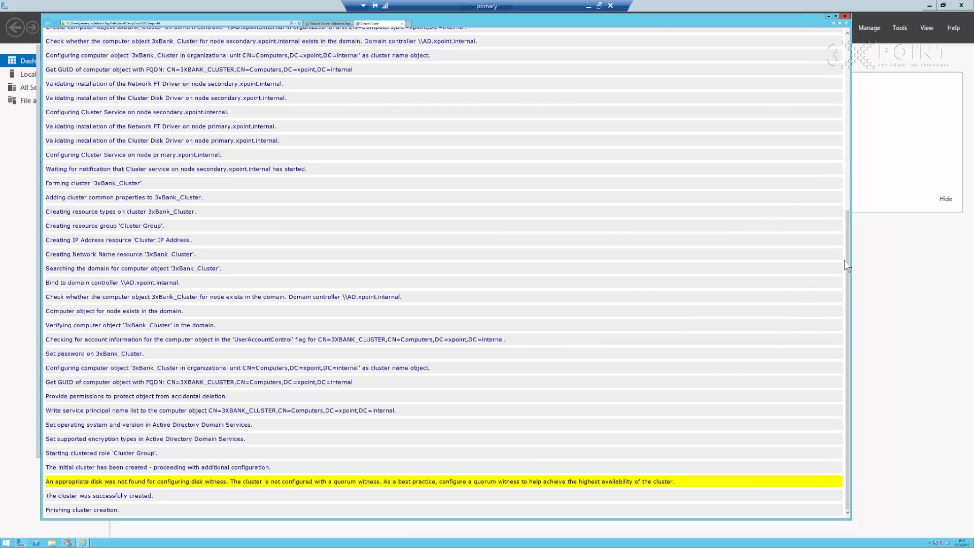
pyautogui.moveTo(848, 256); pyautogui.dragTo(855, 25)
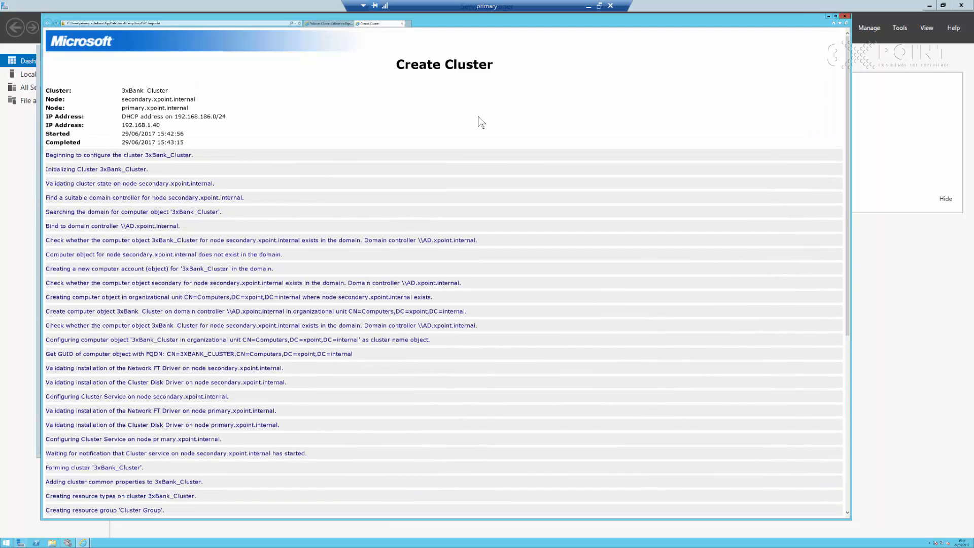
pyautogui.click(829, 16)
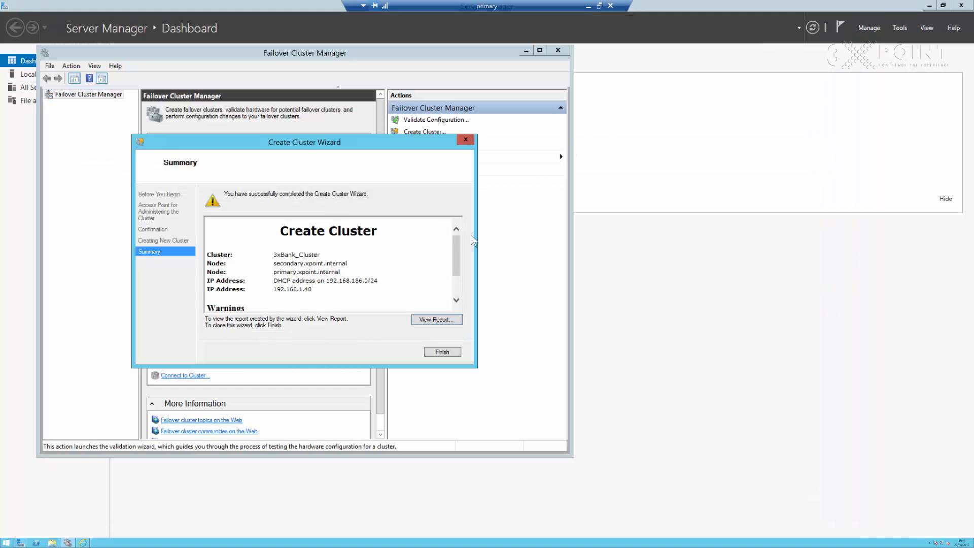
pyautogui.click(442, 352)
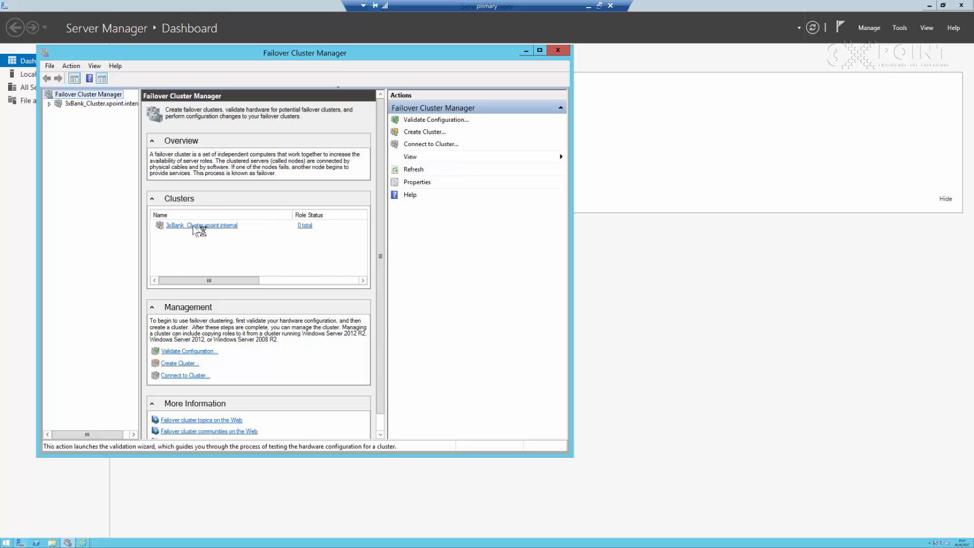
# Step: Open the 3xBank_Cluster summary, expand the cluster, and check its Roles and Nodes
pyautogui.click(194, 225)
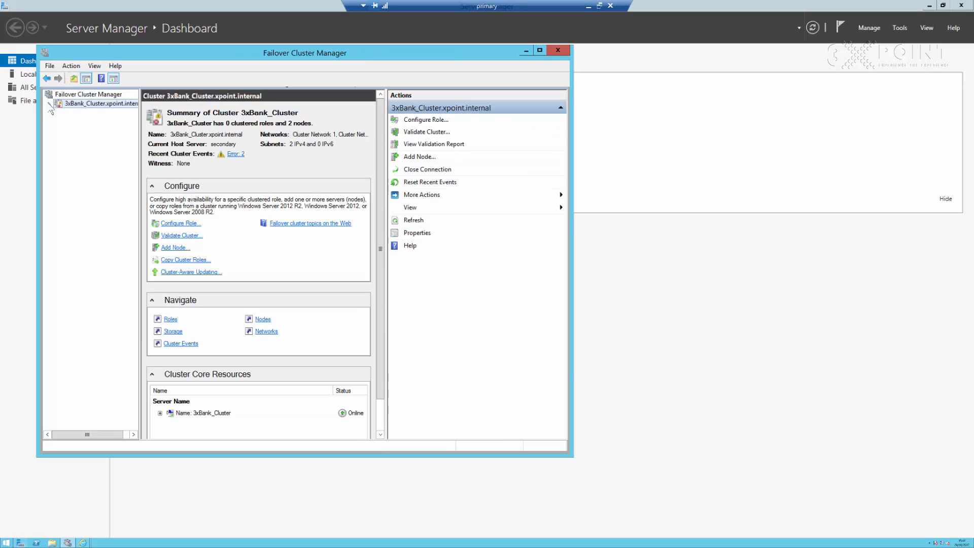
pyautogui.click(50, 104)
pyautogui.click(81, 113)
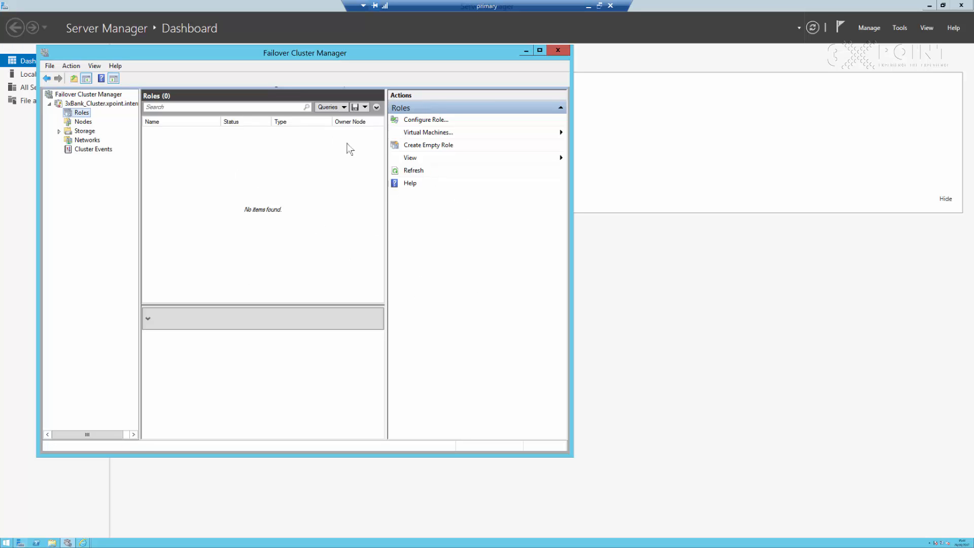
pyautogui.click(84, 123)
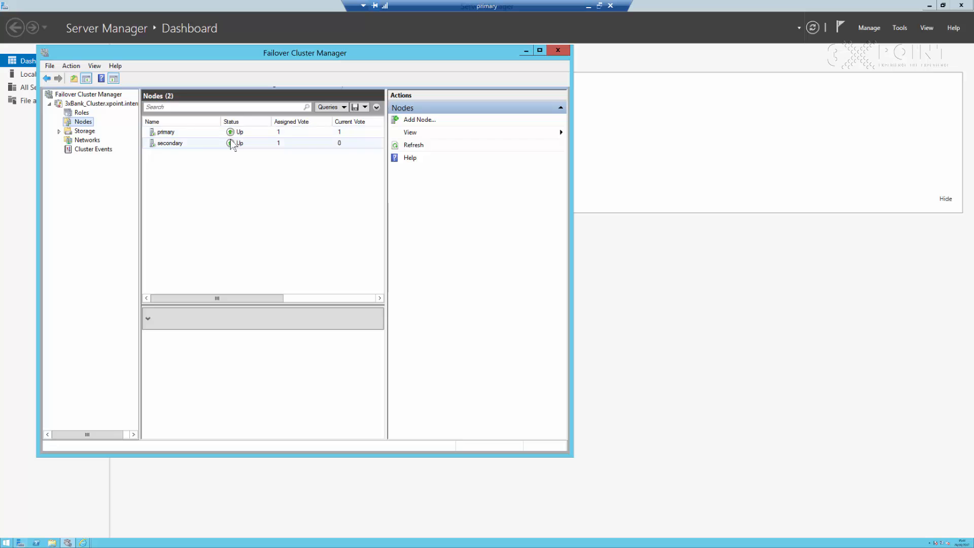
# Step: Check the cluster's Storage and Networks, viewing the properties of Cluster Network 1 and the subnet summary of Cluster Network 2
pyautogui.click(96, 133)
pyautogui.click(94, 141)
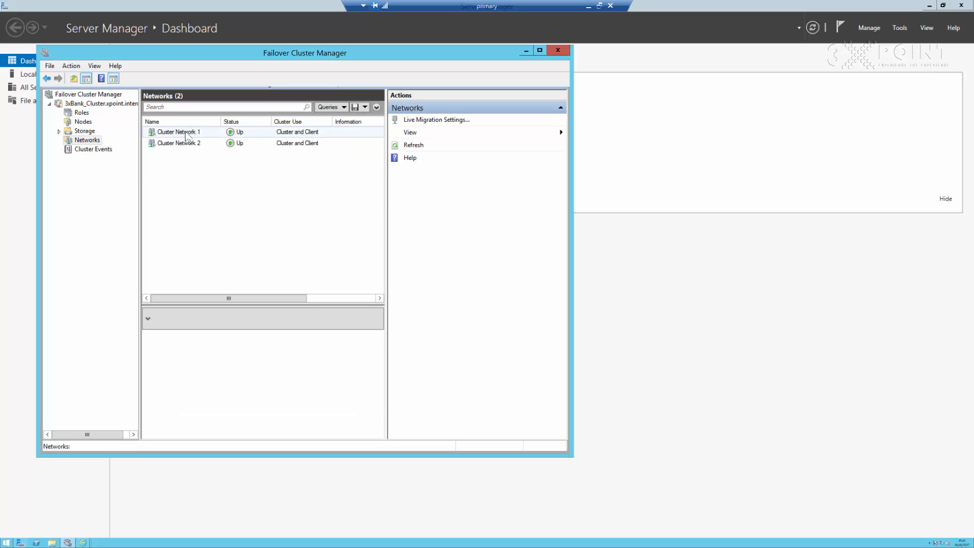
pyautogui.doubleClick(293, 133)
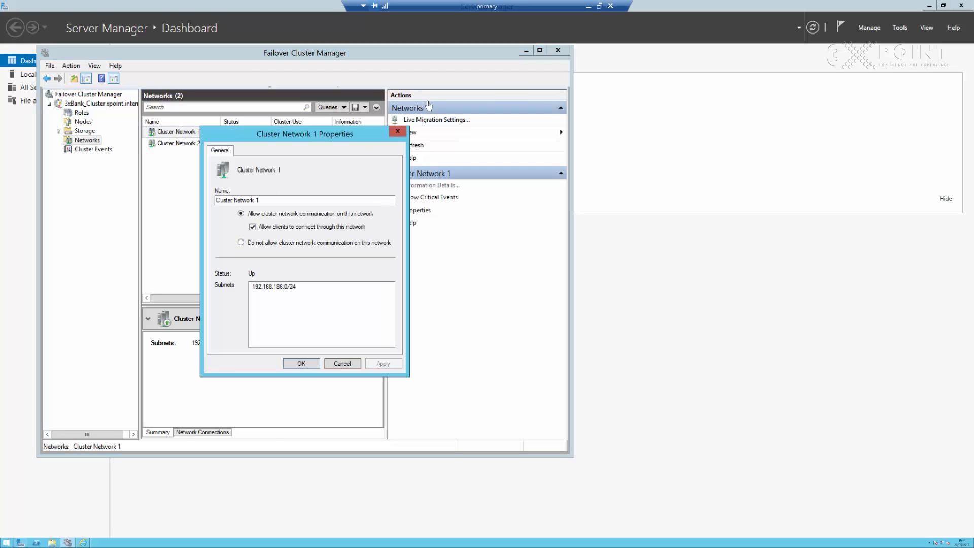
pyautogui.click(397, 131)
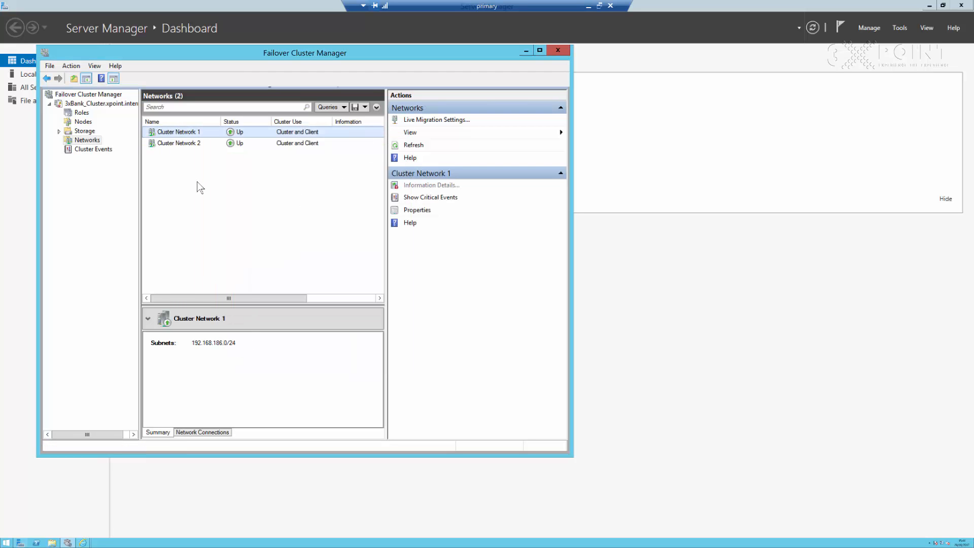
pyautogui.click(190, 141)
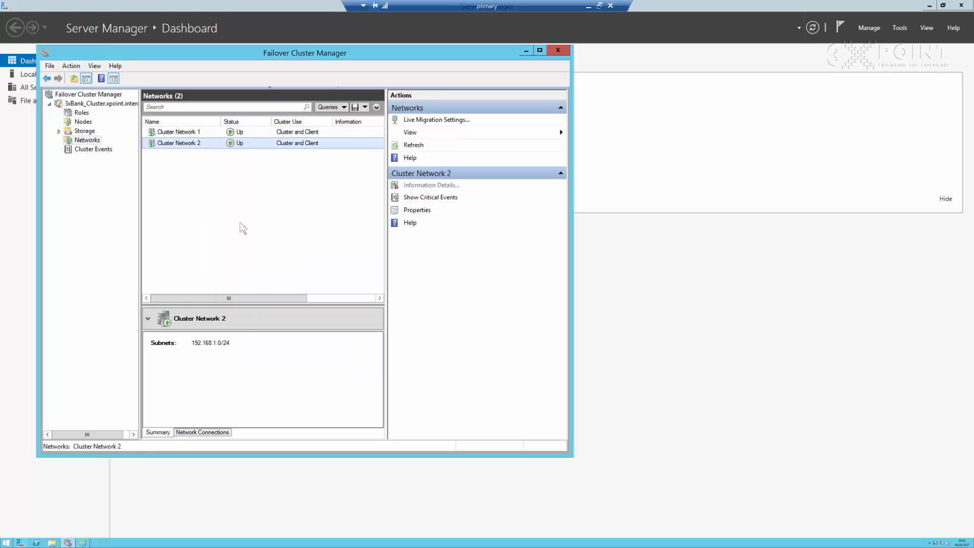
# Step: Return to the 3xBank_Cluster summary, open its recent error events, and enlarge the event details to read the full error description
pyautogui.click(51, 104)
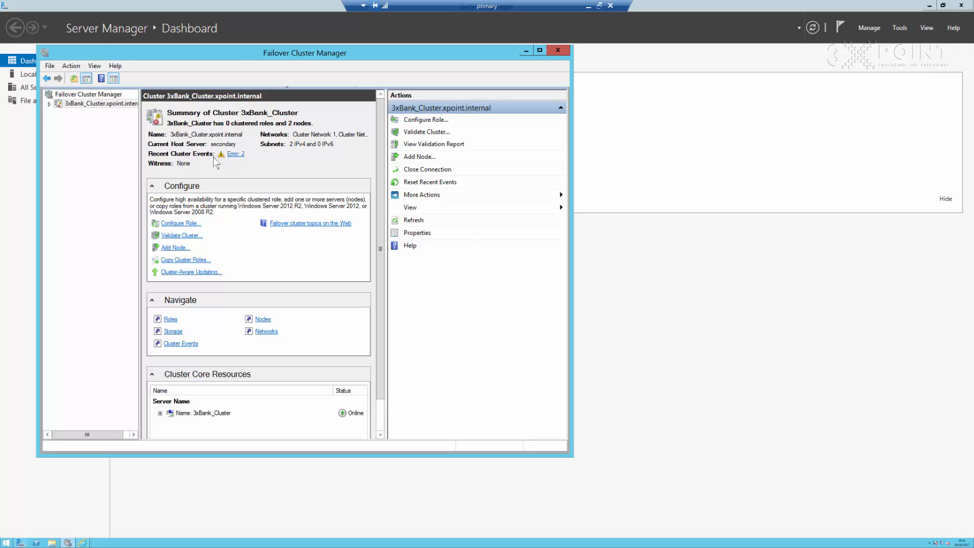
pyautogui.click(234, 155)
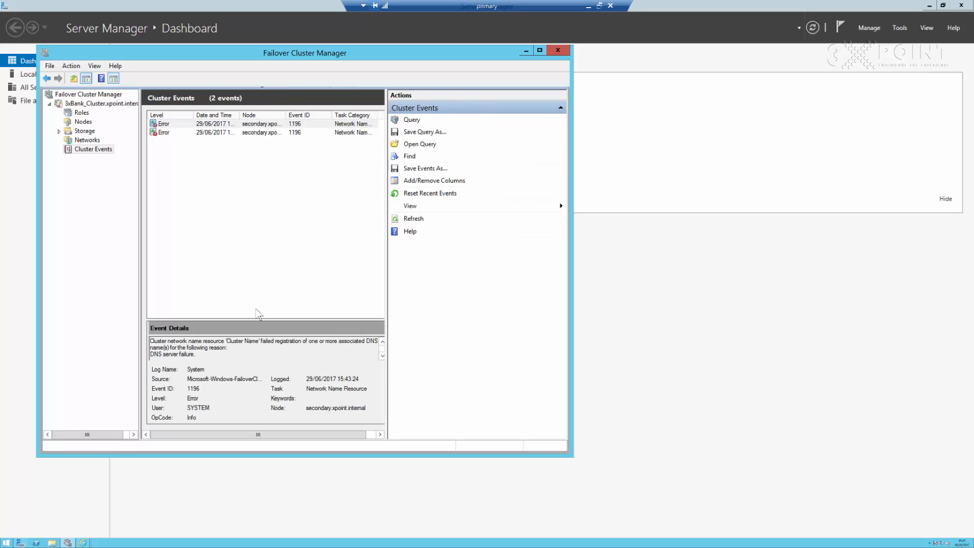
pyautogui.moveTo(260, 323); pyautogui.dragTo(257, 198)
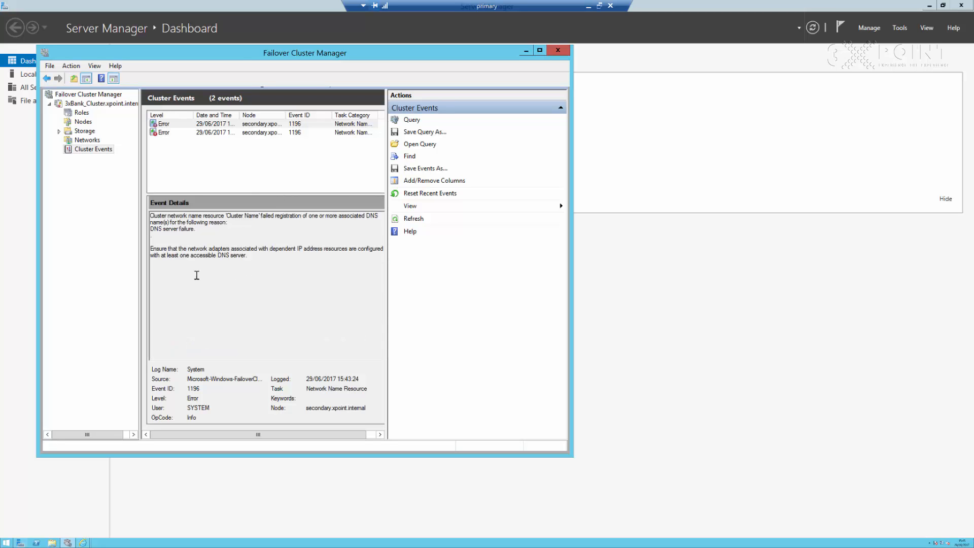